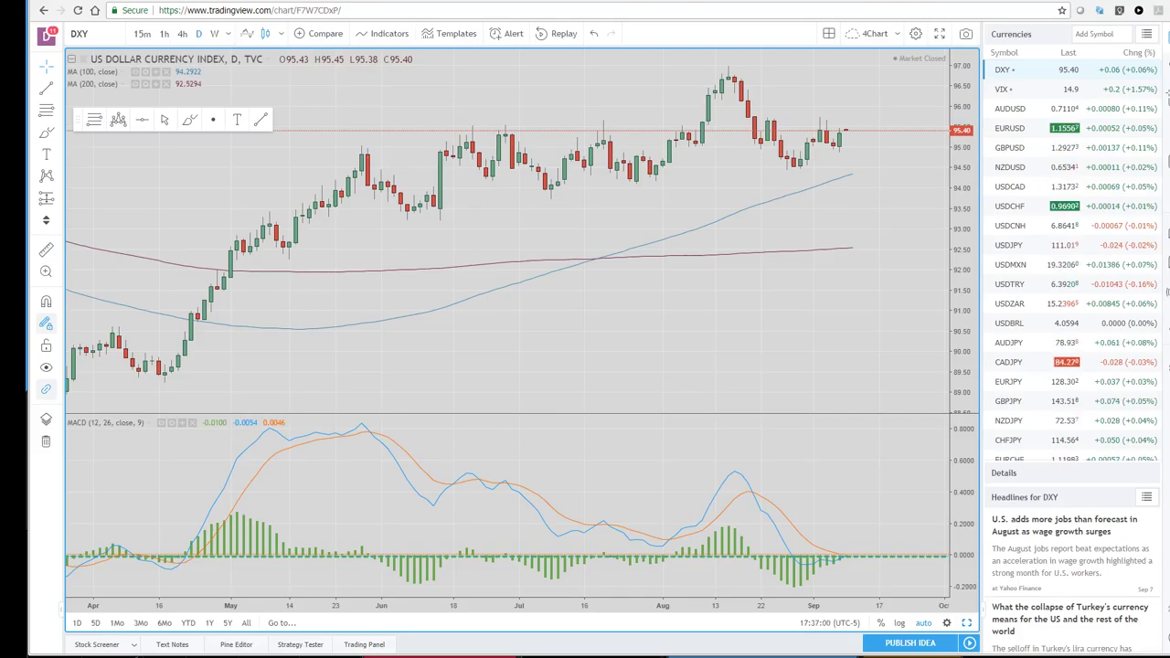
- Review GBPUSD in four timeframes, enlarge its weekly chart, then switch to the US Dollar Index
left_click(1010, 149)
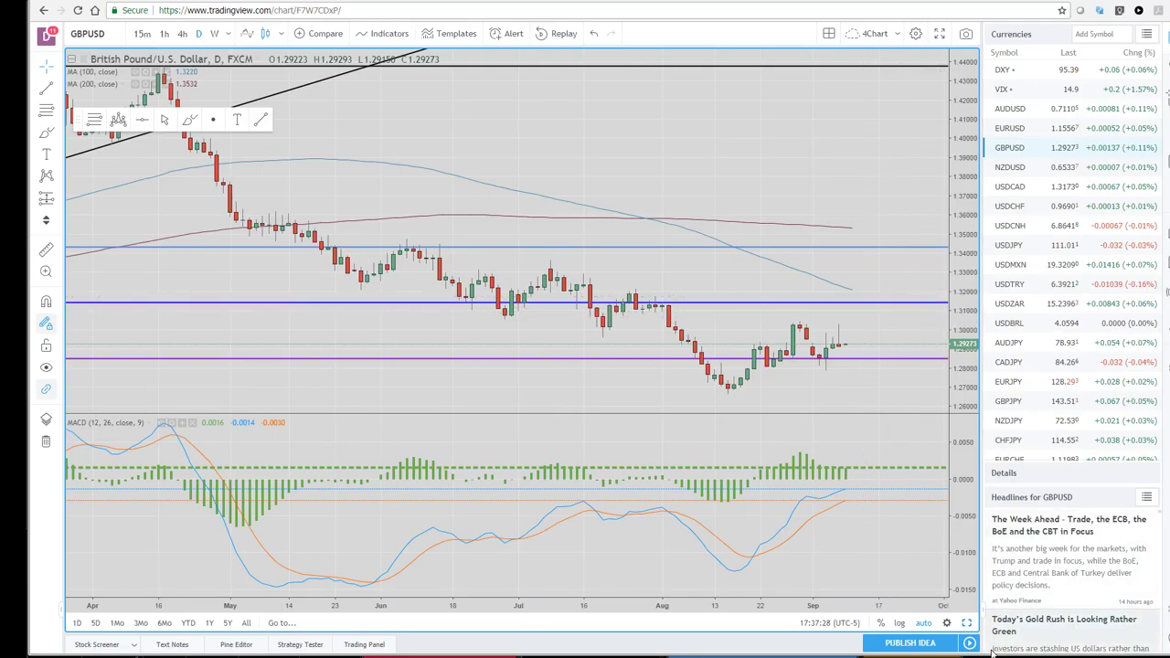
left_click(968, 623)
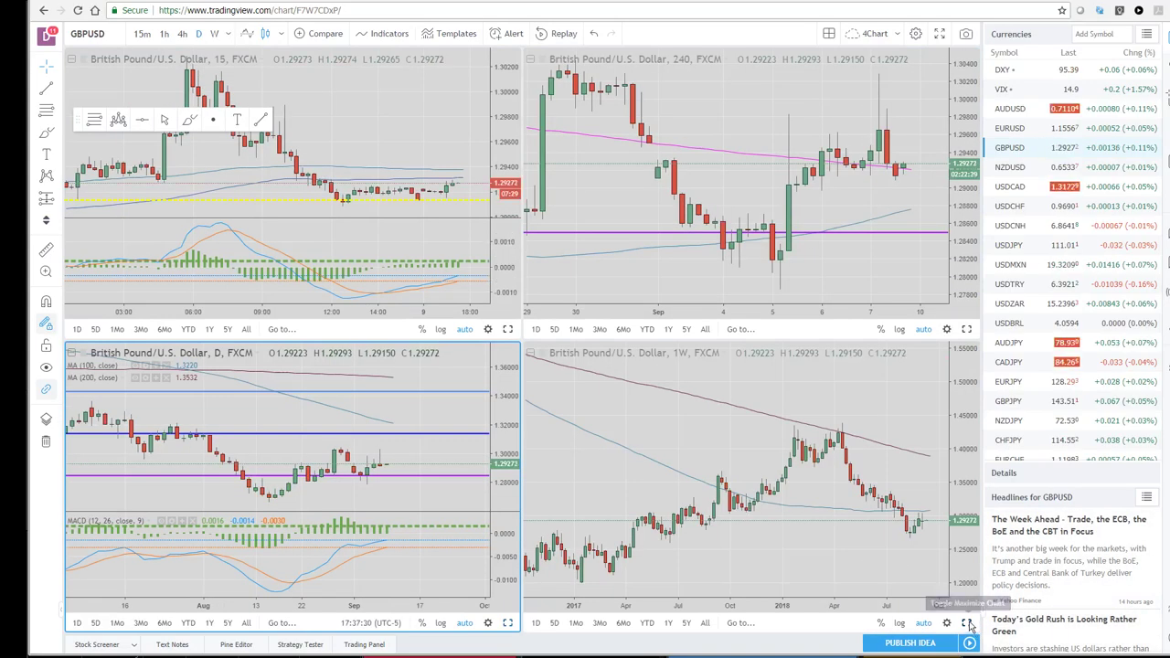
left_click(968, 623)
scroll(786, 521, "up", 4)
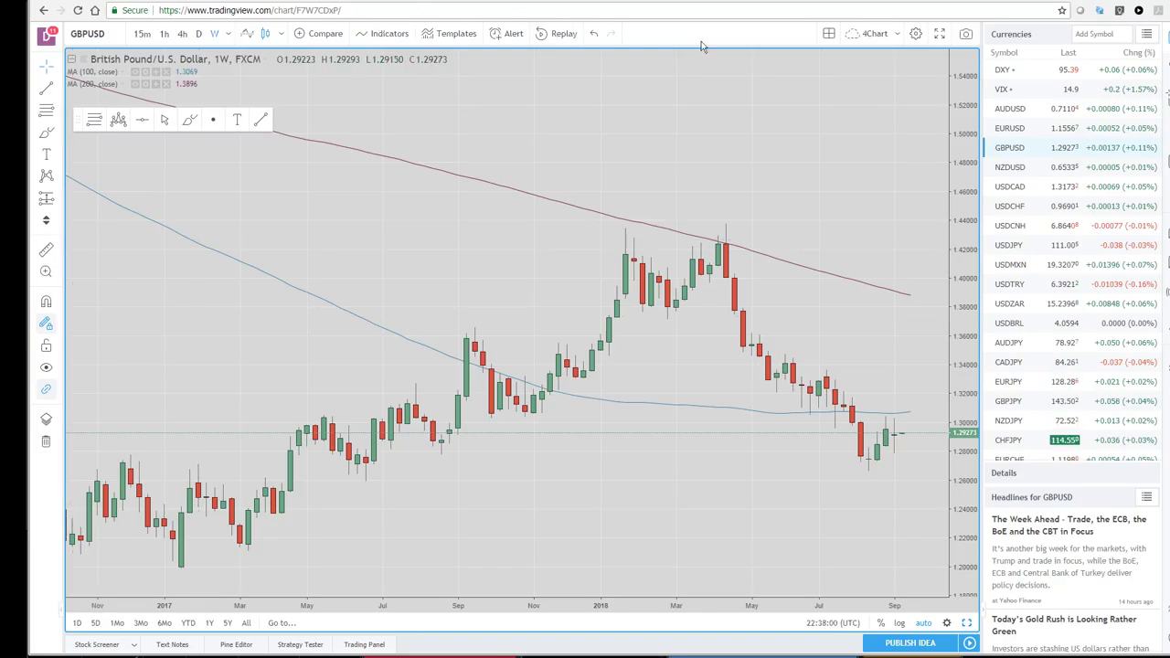
left_click(1001, 71)
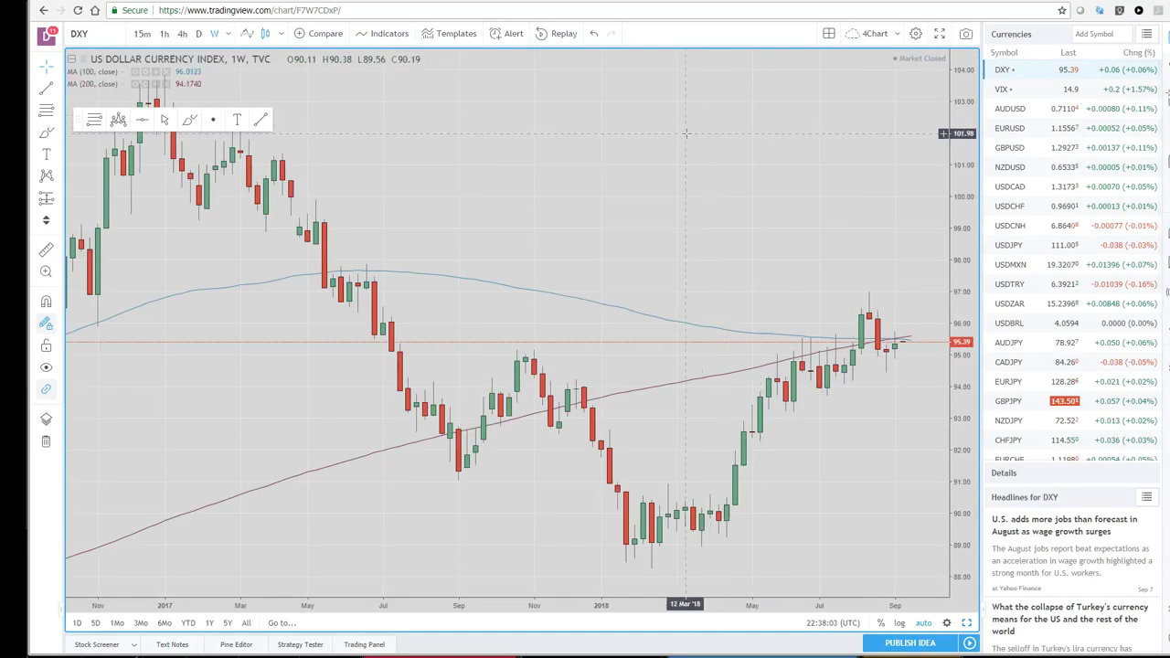
- Zoom the weekly DXY chart to about April 2017 through October 2018
scroll(634, 219, "up", 2)
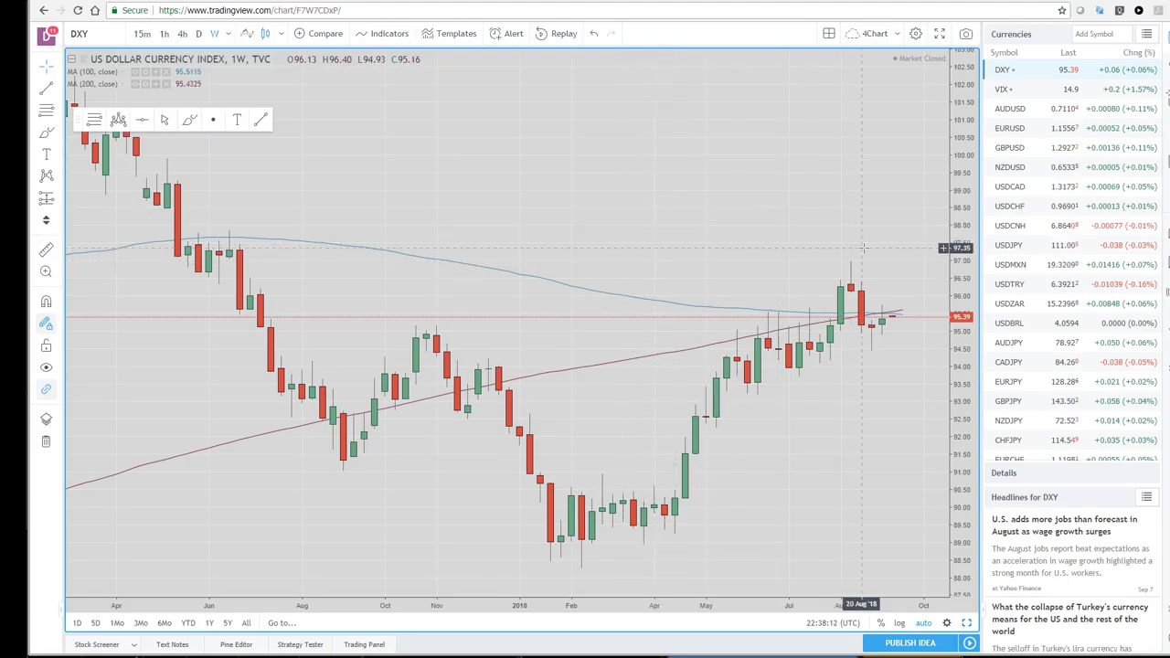
- Chart AUDUSD, zoom its weekly view, compare the four timeframes, and enlarge the daily chart
left_click(1009, 108)
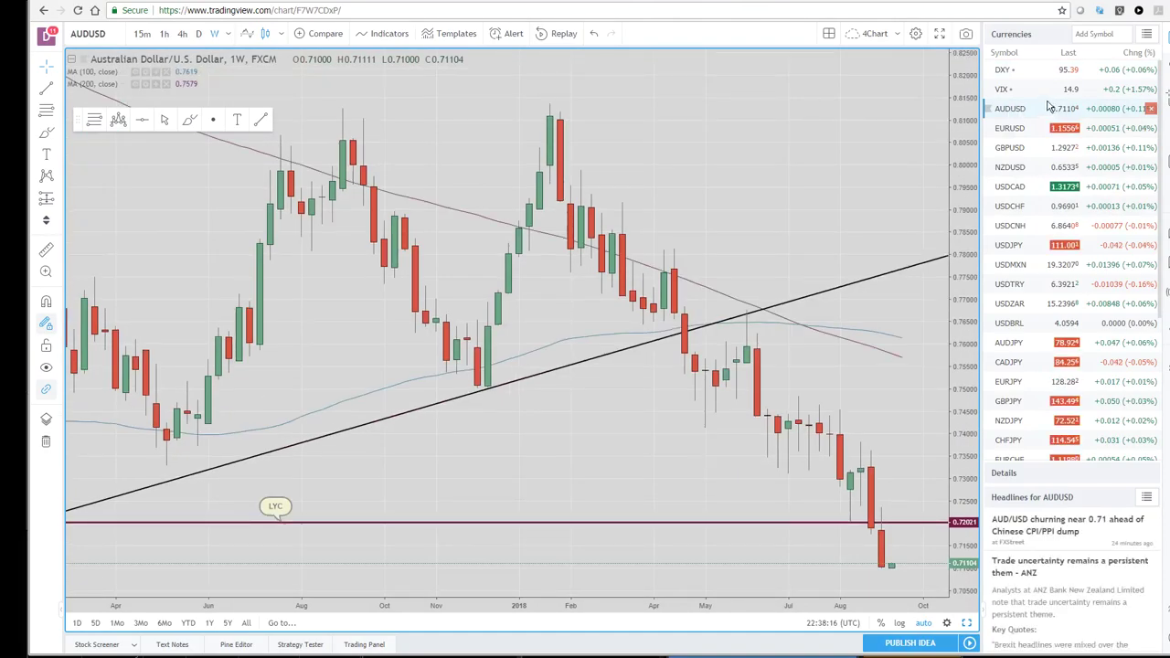
scroll(830, 260, "up", 2)
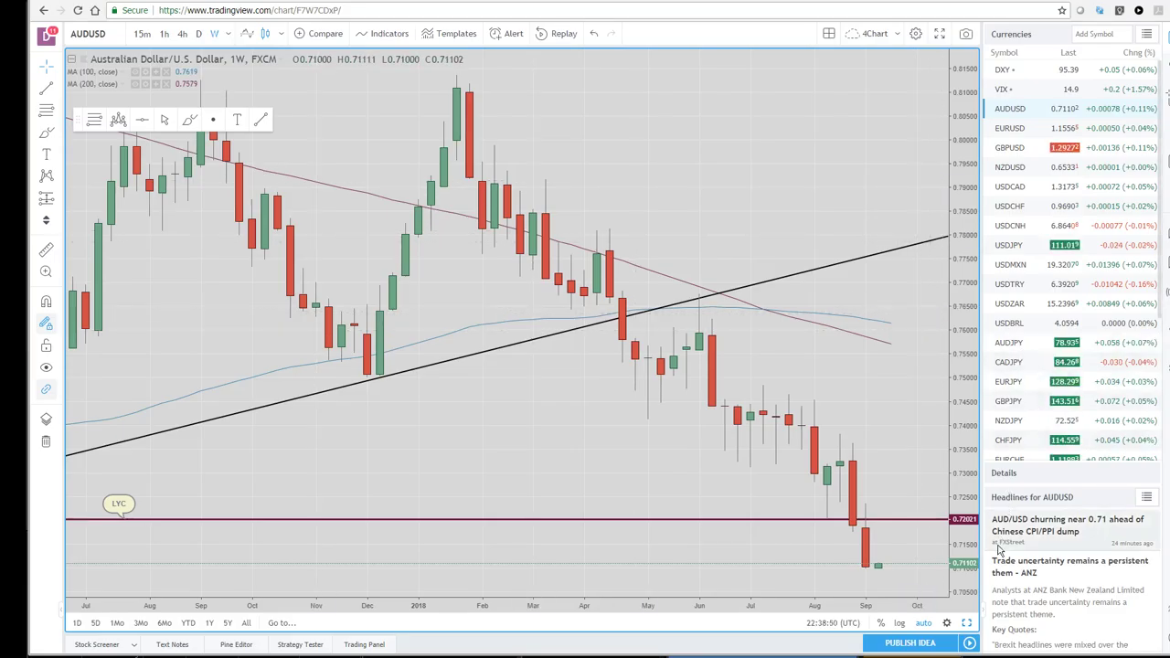
left_click(967, 624)
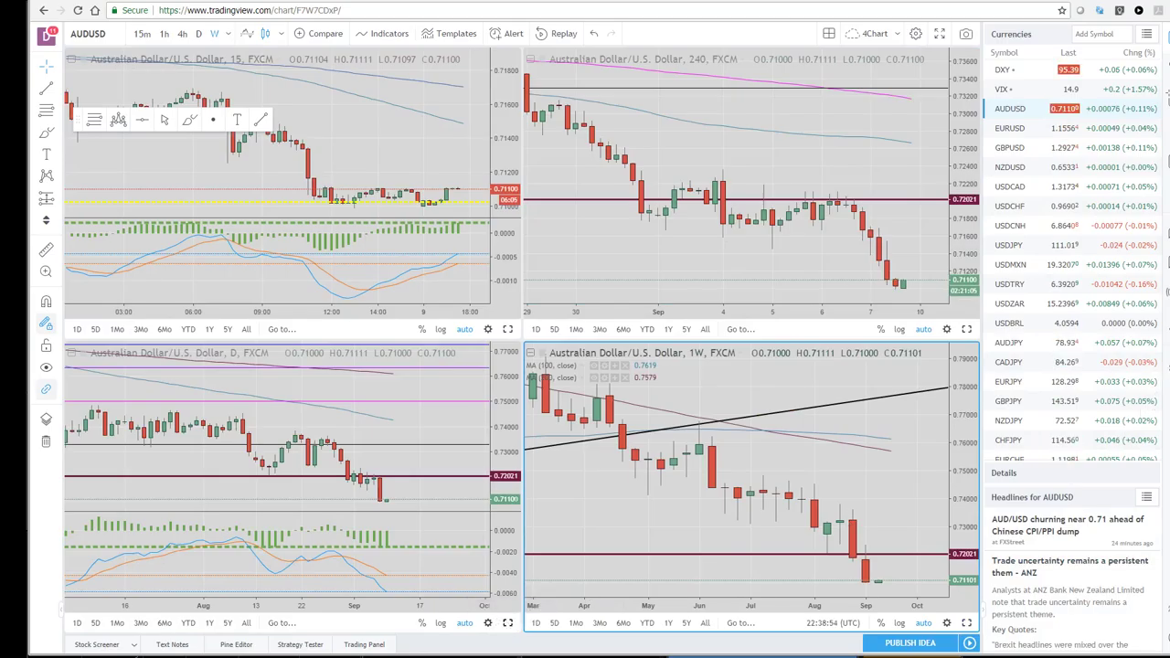
left_click(507, 622)
scroll(1016, 393, "down", 1)
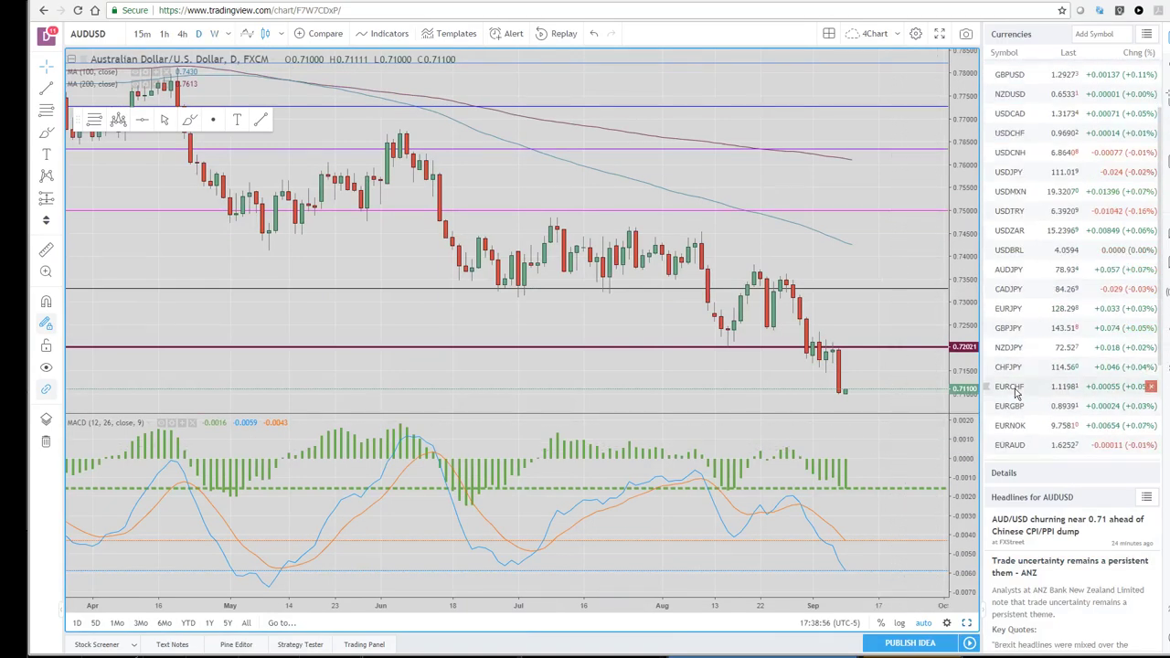
scroll(1016, 393, "down", 1)
- View the daily EURSEK chart, then show USDCAD in 15-minute, 4-hour, daily and weekly panes
left_click(1022, 442)
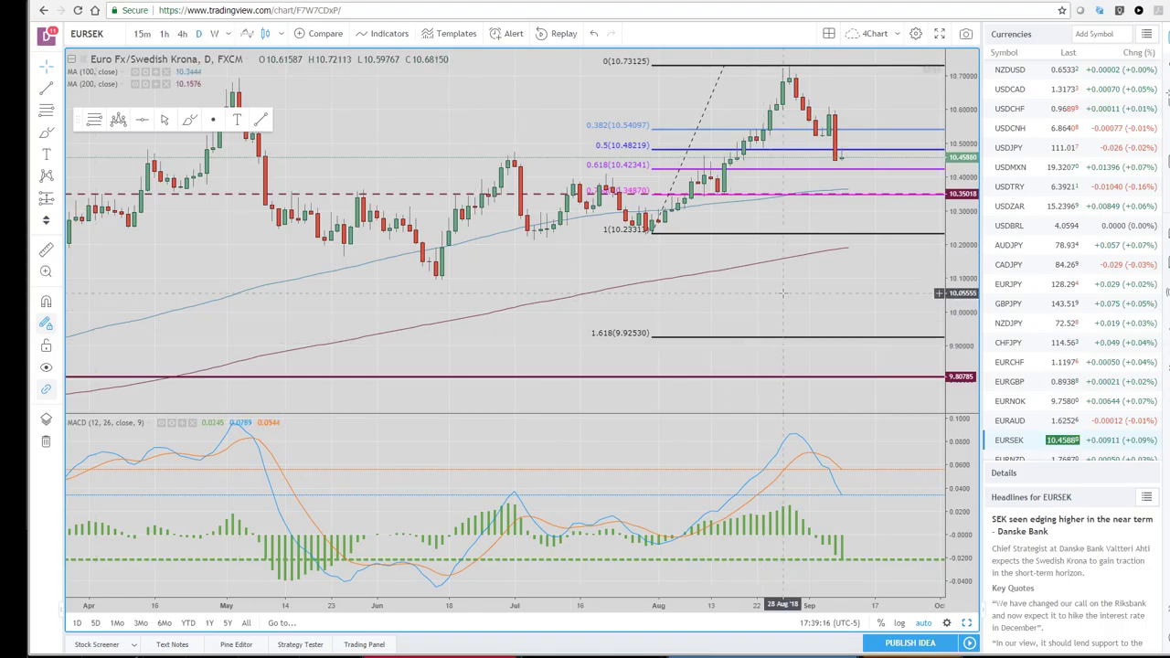
left_click(1010, 89)
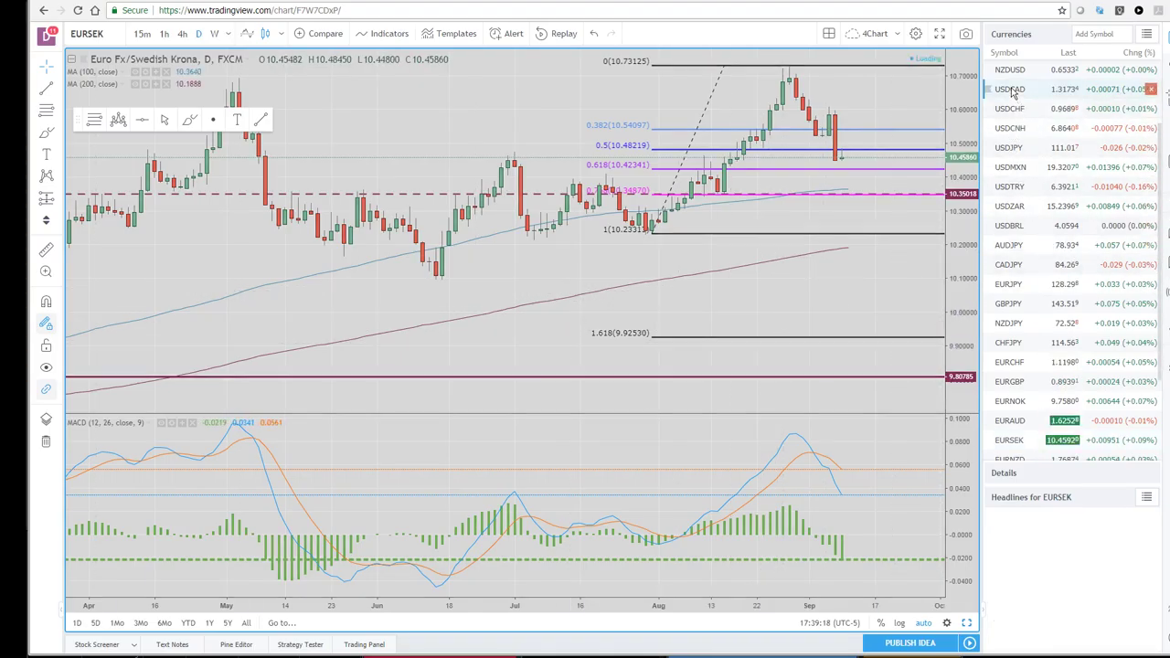
left_click(966, 624)
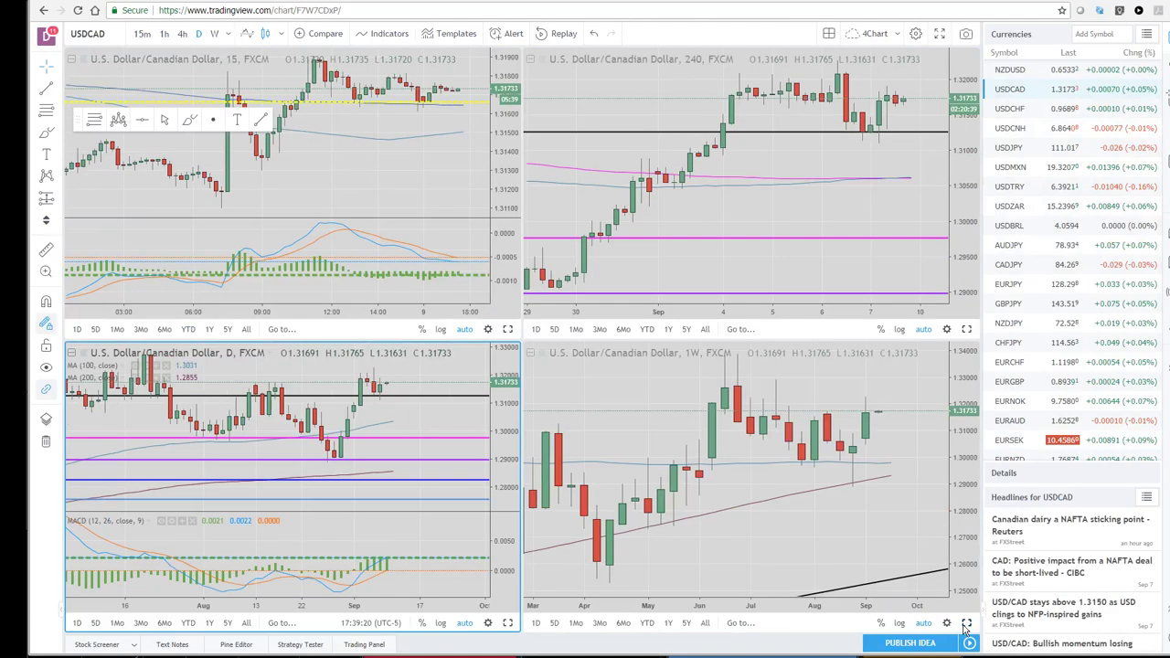
- Enlarge the weekly USDCAD chart, then switch to the weekly USDMXN chart
left_click(967, 624)
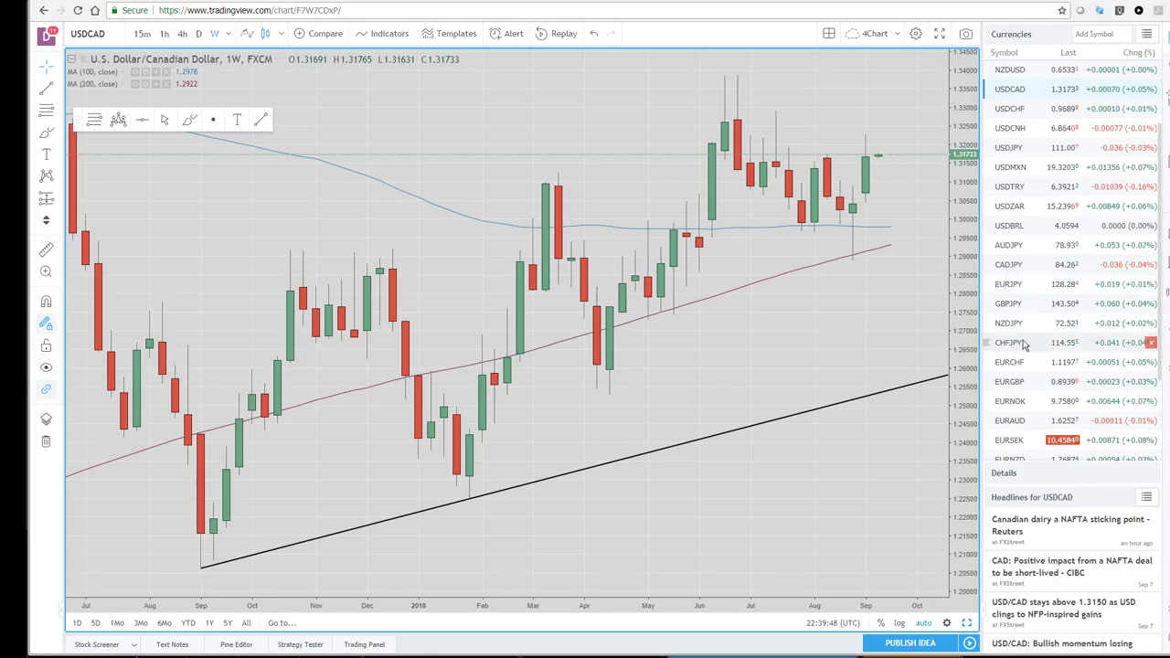
left_click(1012, 171)
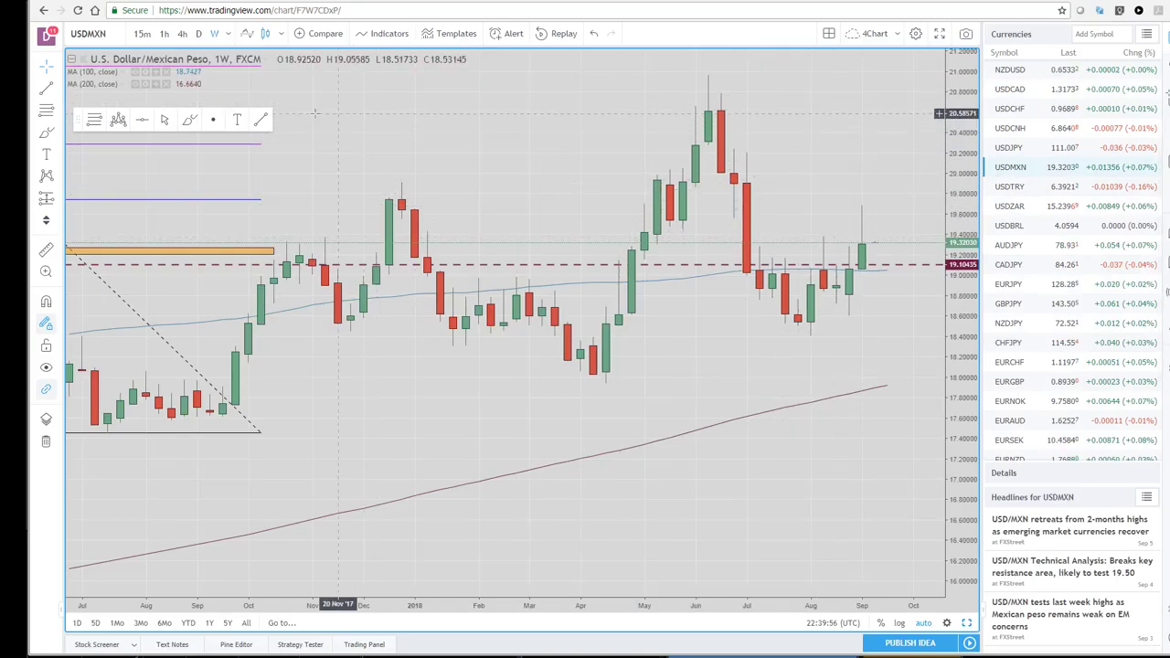
left_click(966, 625)
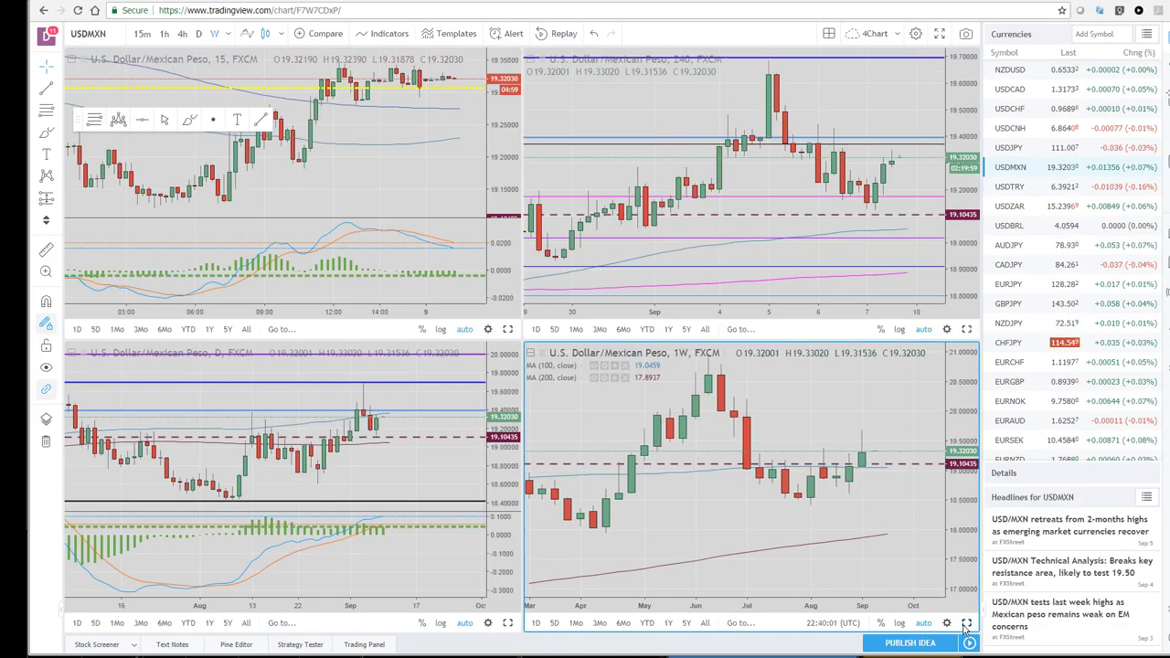
left_click(512, 625)
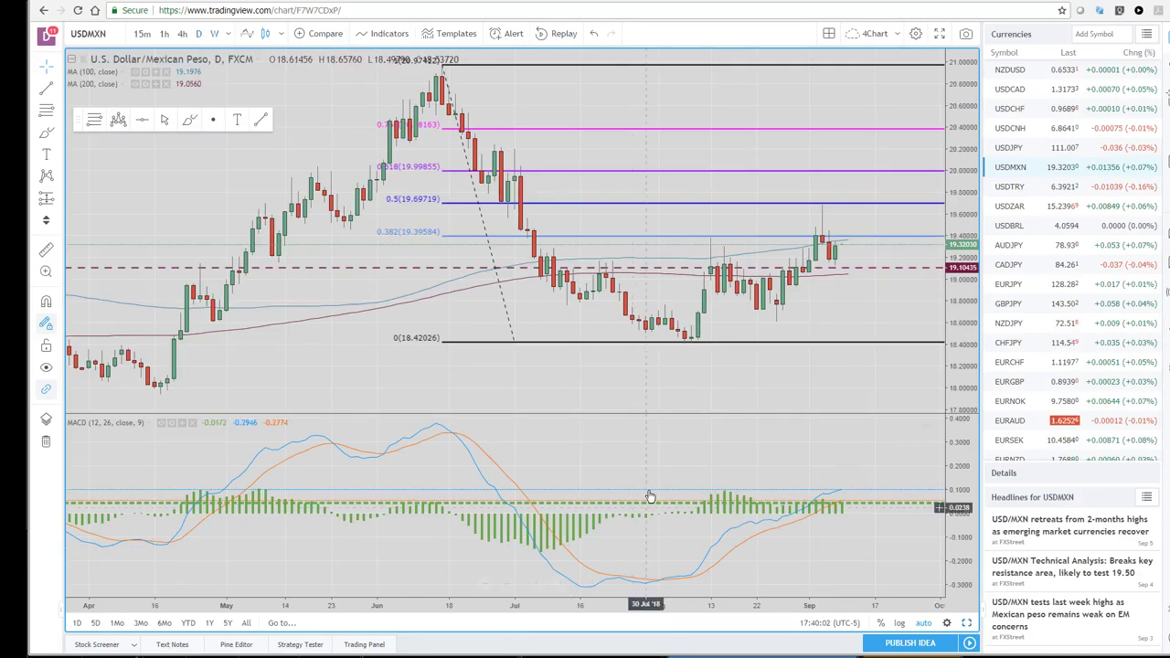
scroll(648, 489, "up", 2)
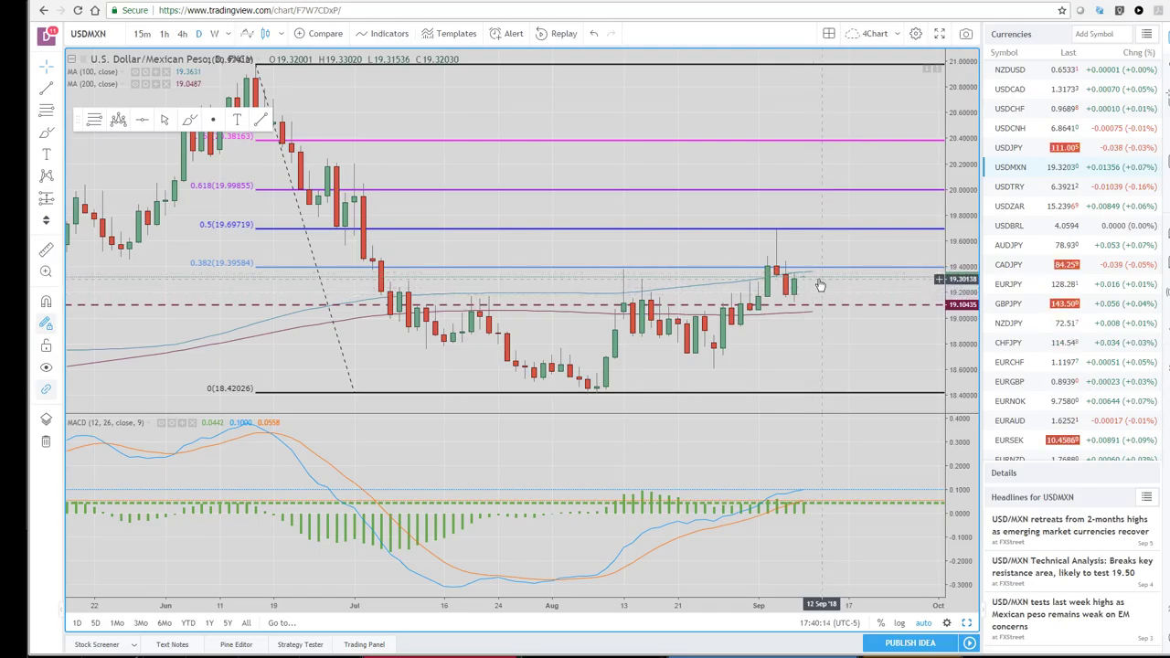
left_click(967, 623)
left_click(967, 623)
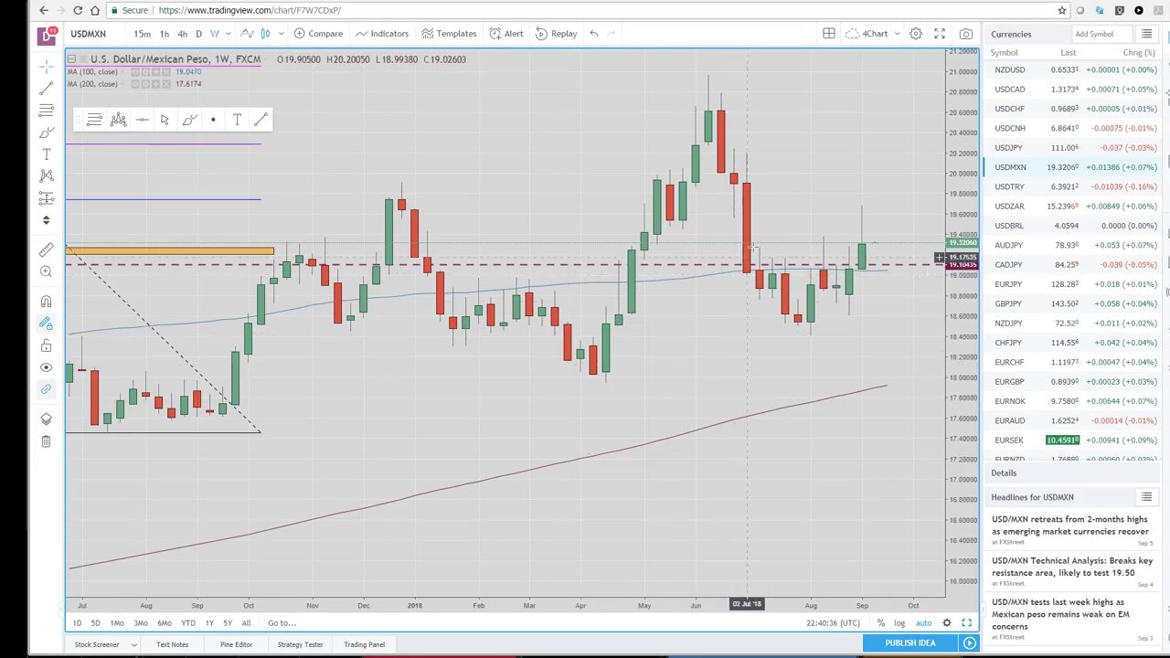
- Switch the watchlist to MJ Stocks and enlarge the daily USDMXN chart with MACD
left_click(1146, 34)
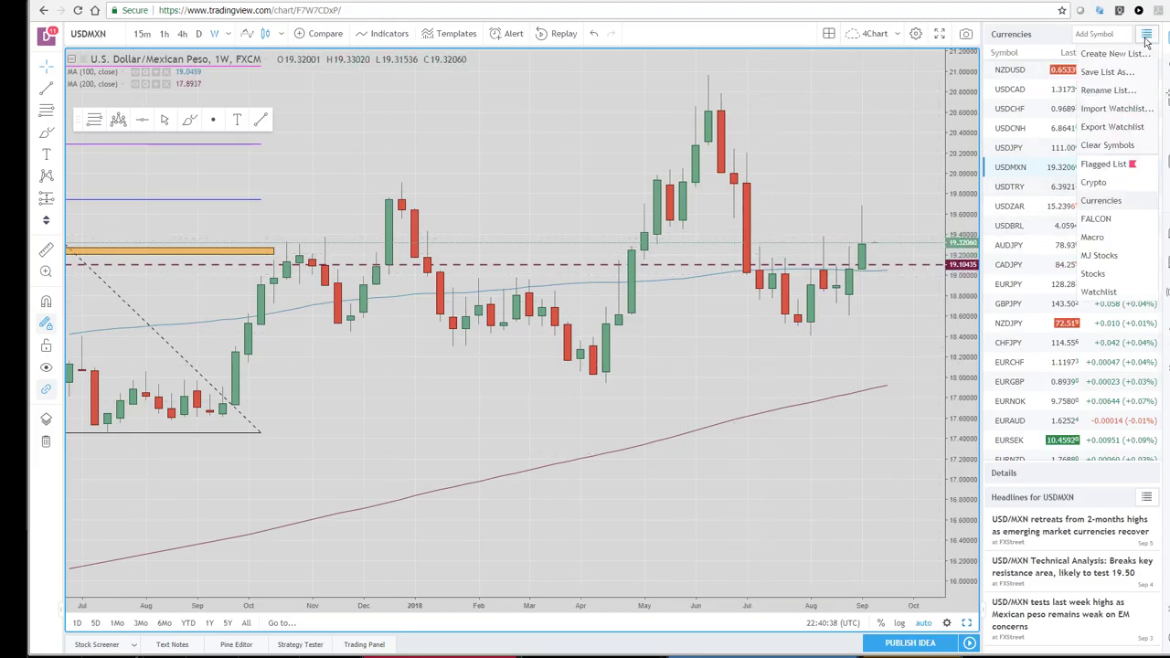
left_click(1097, 263)
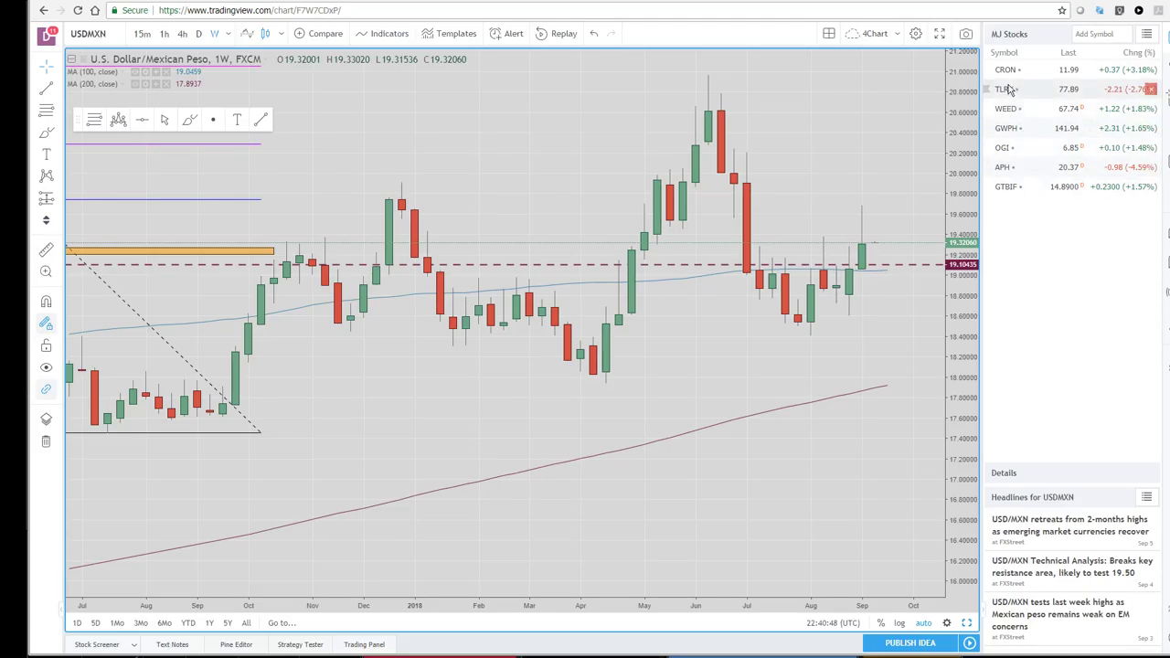
left_click(967, 623)
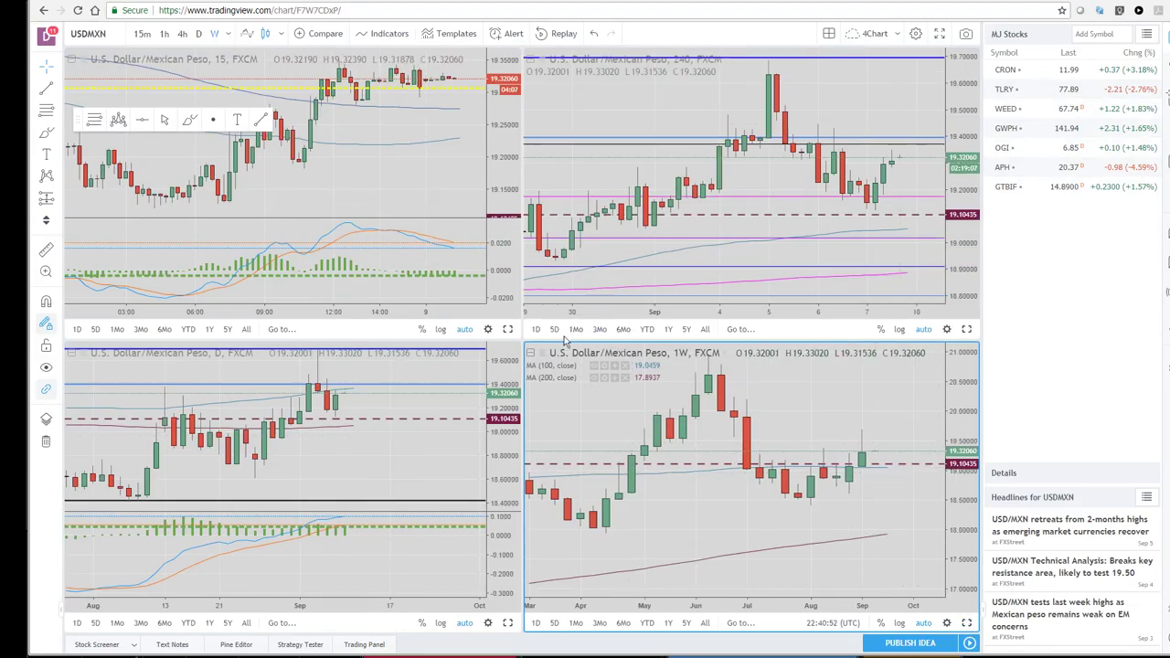
left_click(508, 622)
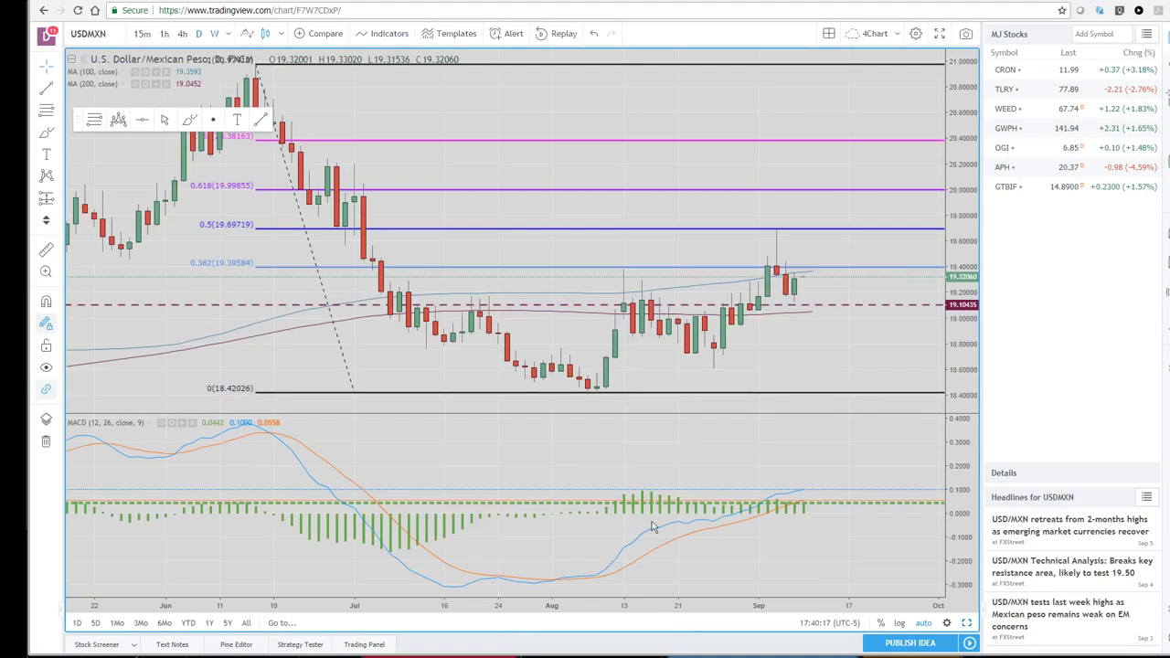
- Chart Tilray (TLRY) daily and zoom in on its recent run-up to about 90
left_click(1005, 89)
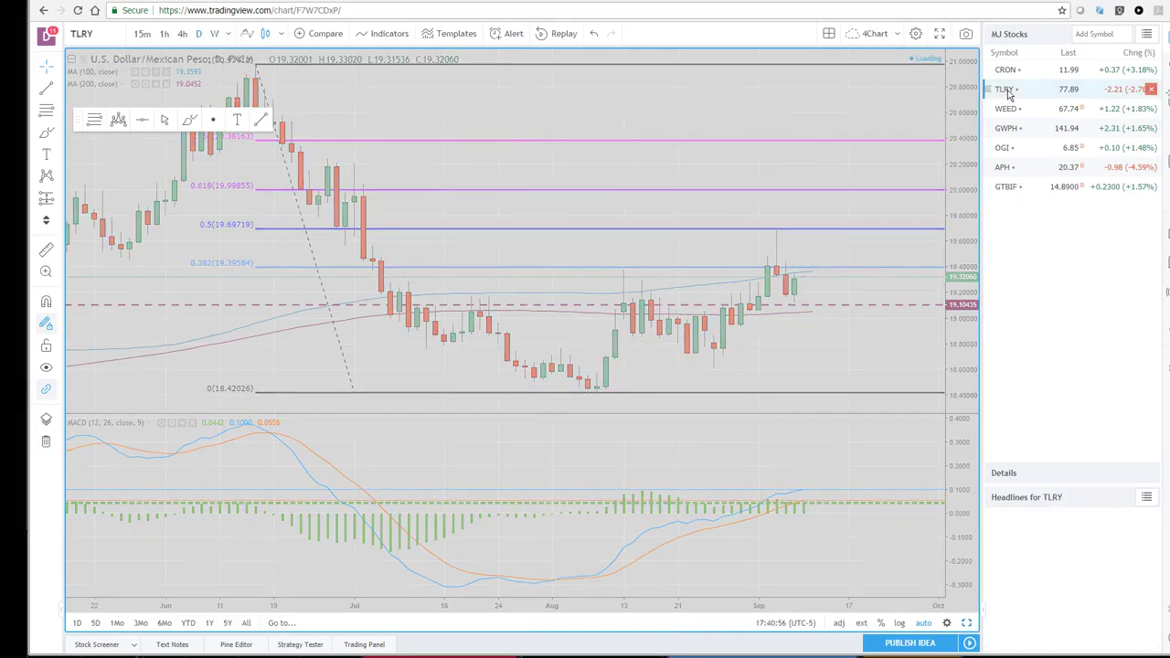
scroll(604, 210, "up", 3)
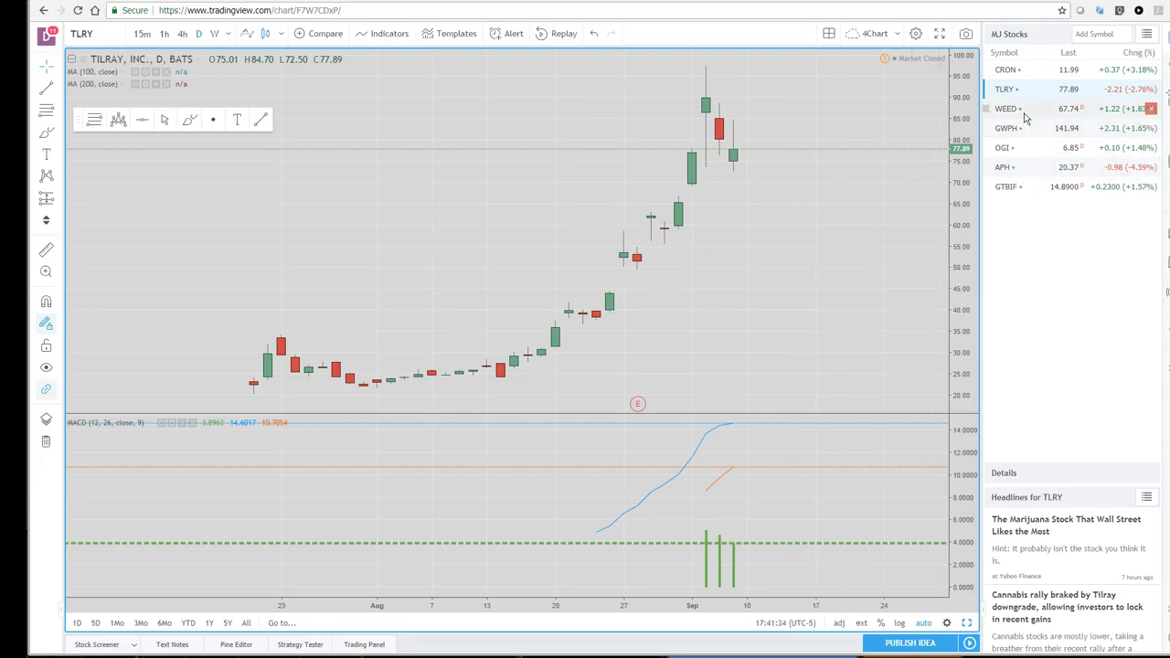
- Chart CRON and WEED, then open 'The Marijuana Stock That Wall Street Likes the Most' headline
left_click(1007, 70)
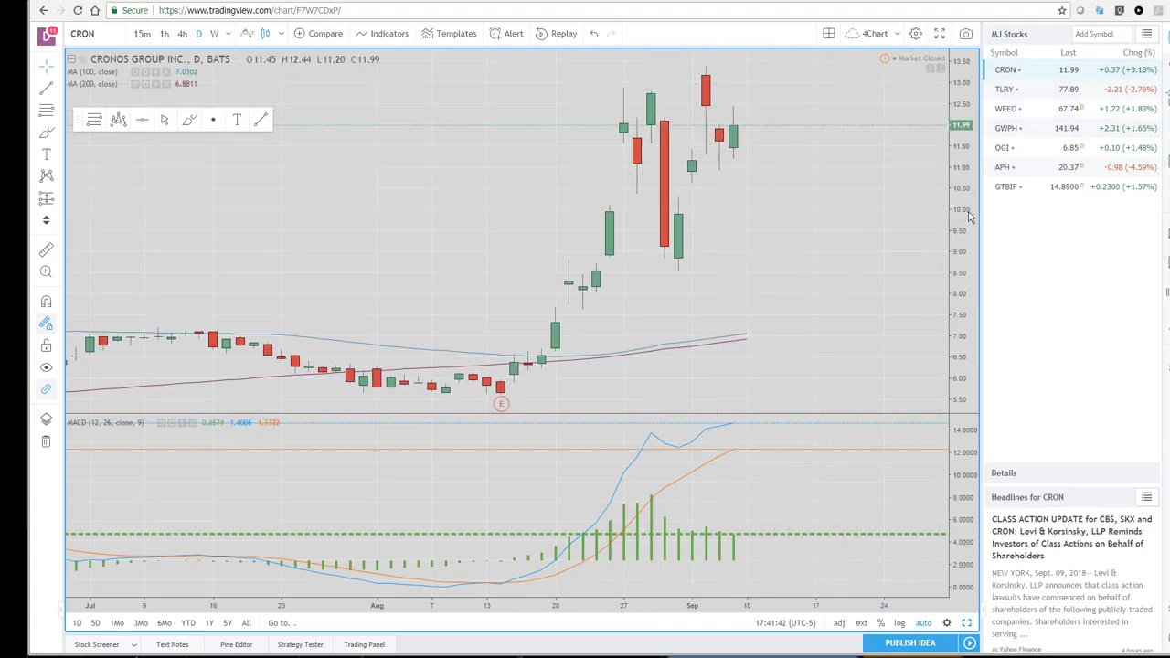
left_click(1013, 111)
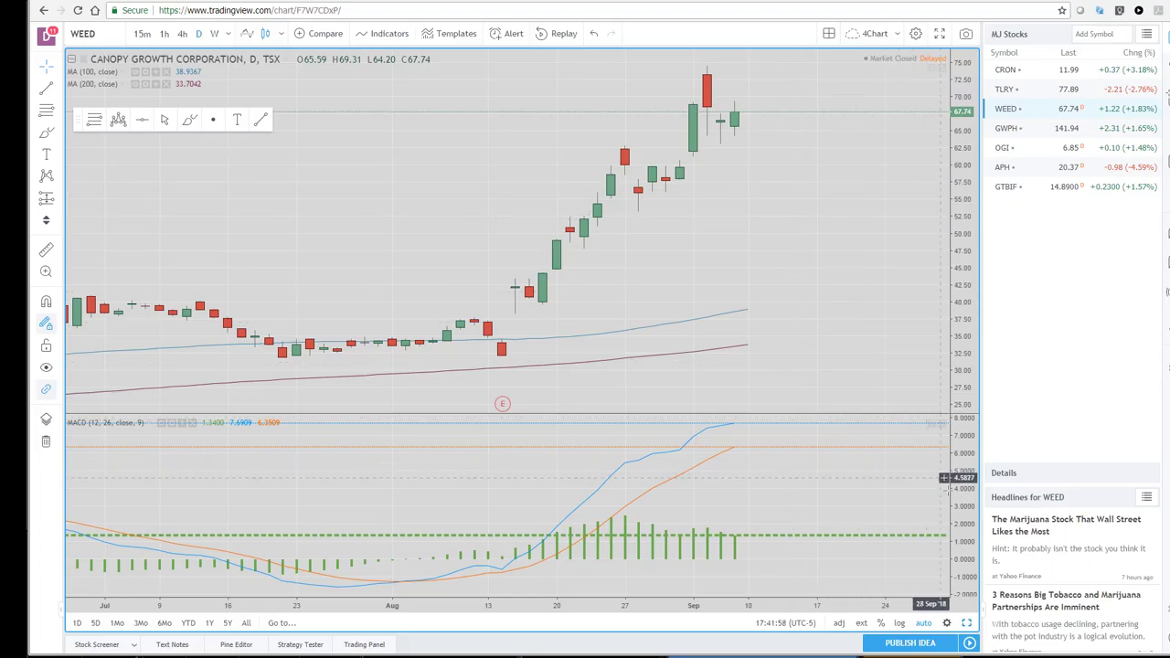
left_click(1035, 523)
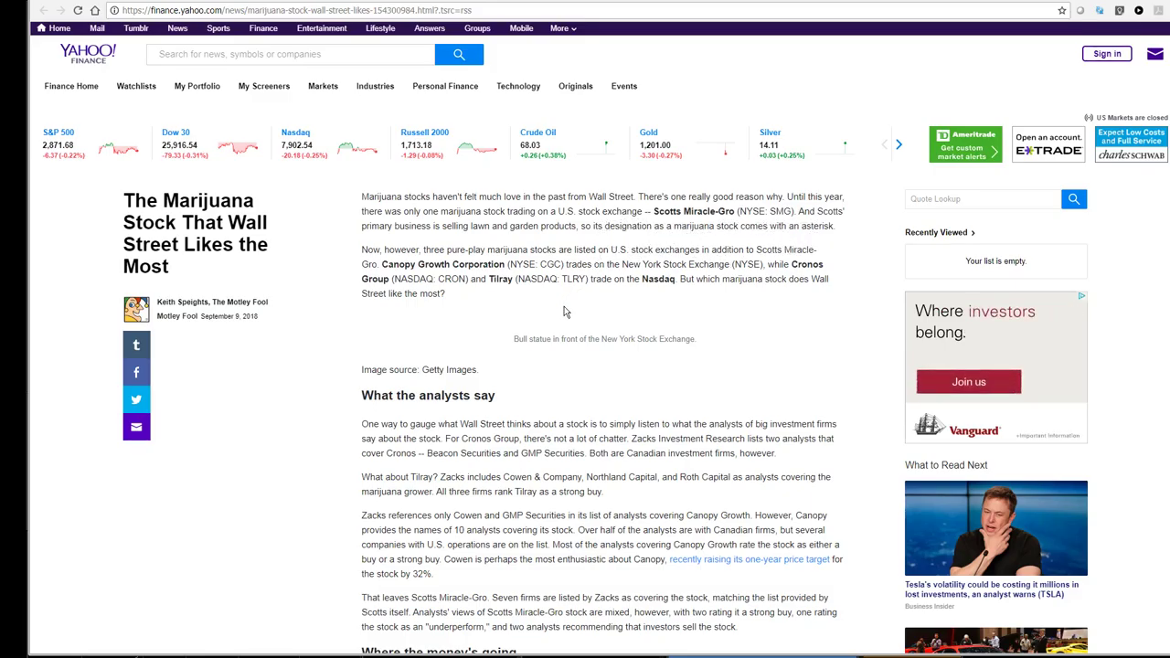
- Skim the Yahoo Finance article, then return to the daily WEED chart
scroll(564, 311, "down", 1)
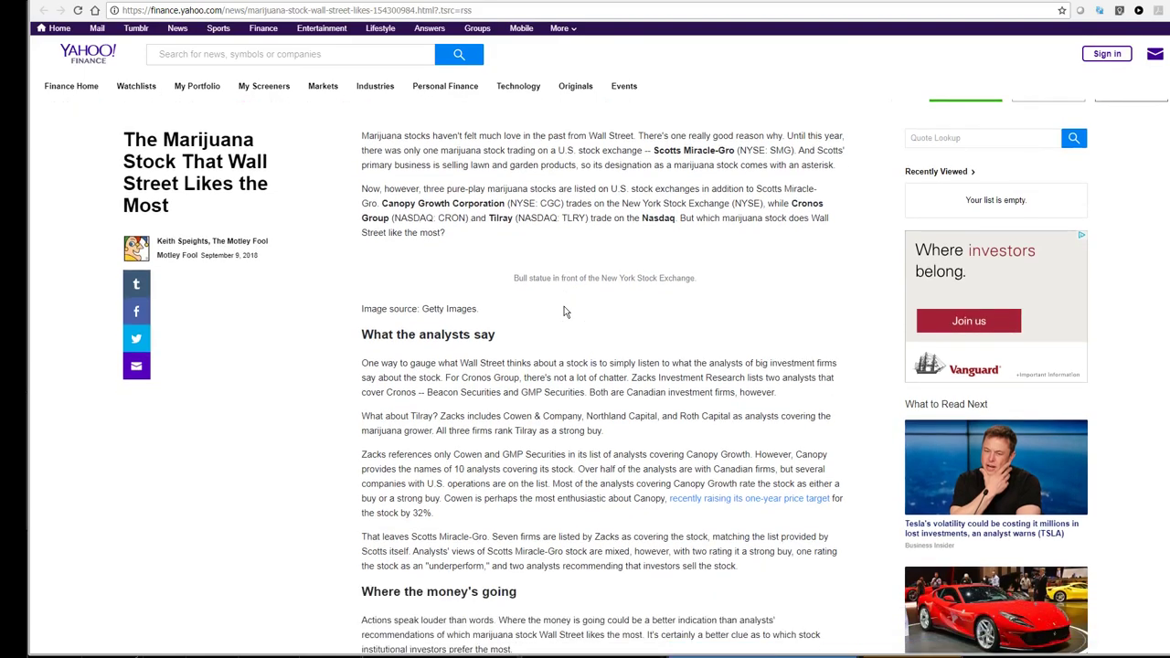
scroll(564, 311, "up", 1)
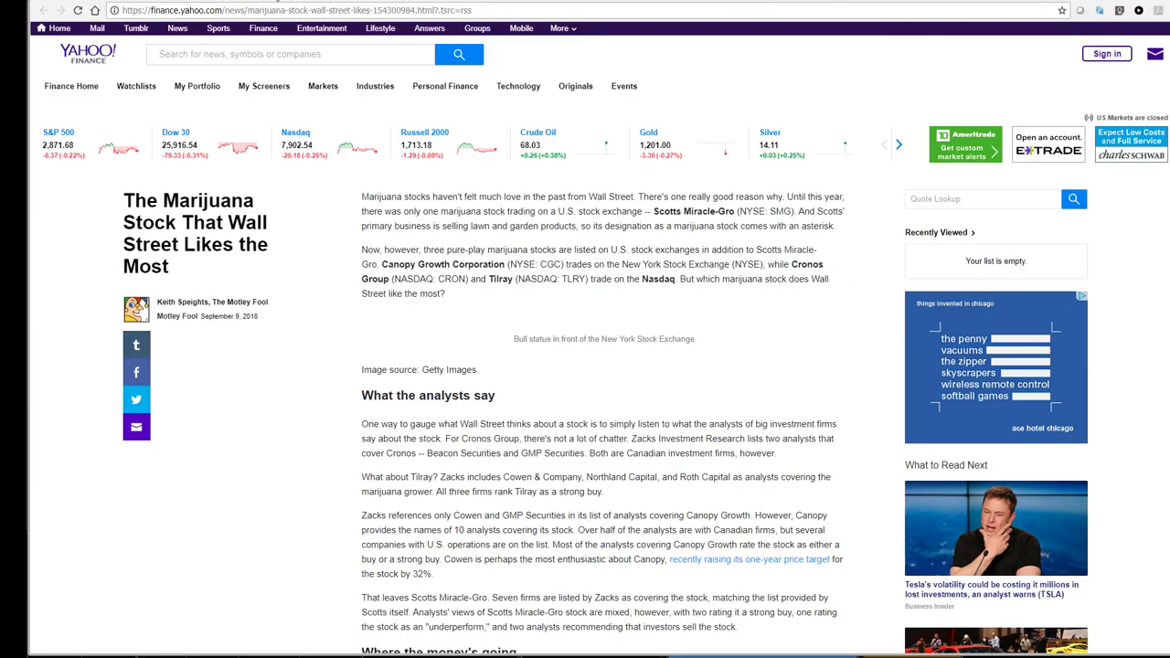
left_click(268, 2)
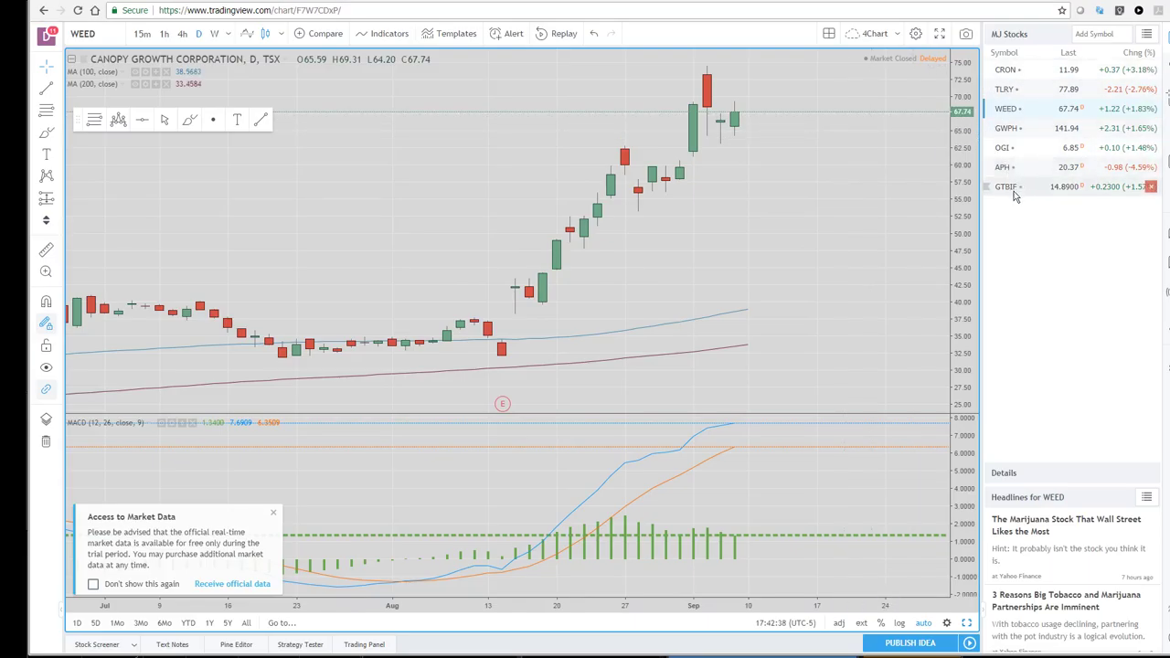
- Switch the watchlist to Crypto and chart ETHUSD
left_click(1146, 33)
left_click(1106, 183)
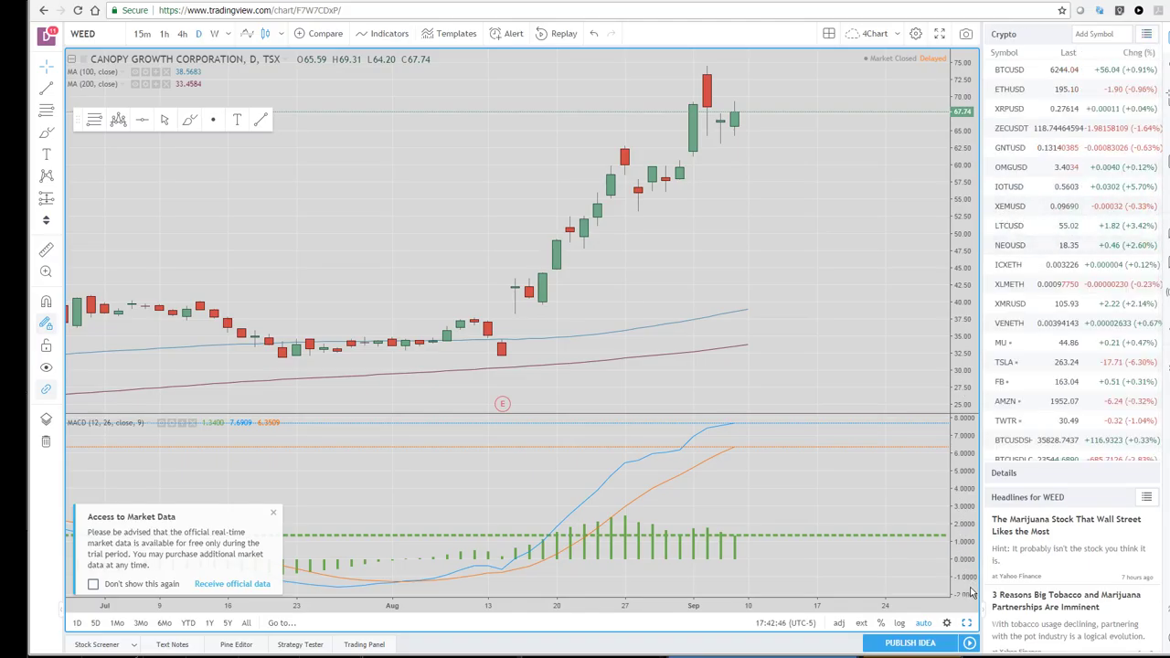
left_click(1011, 87)
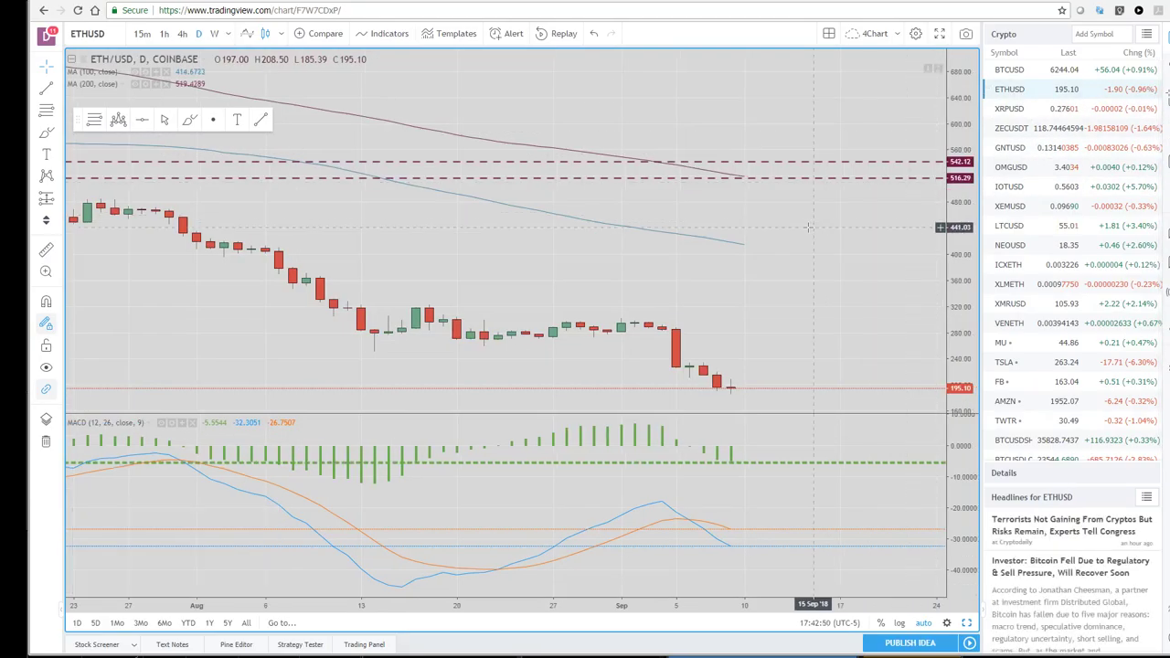
- Enlarge the weekly ETHUSD chart and adjust the zoom to show the -90.80% drop
left_click(967, 626)
left_click(967, 623)
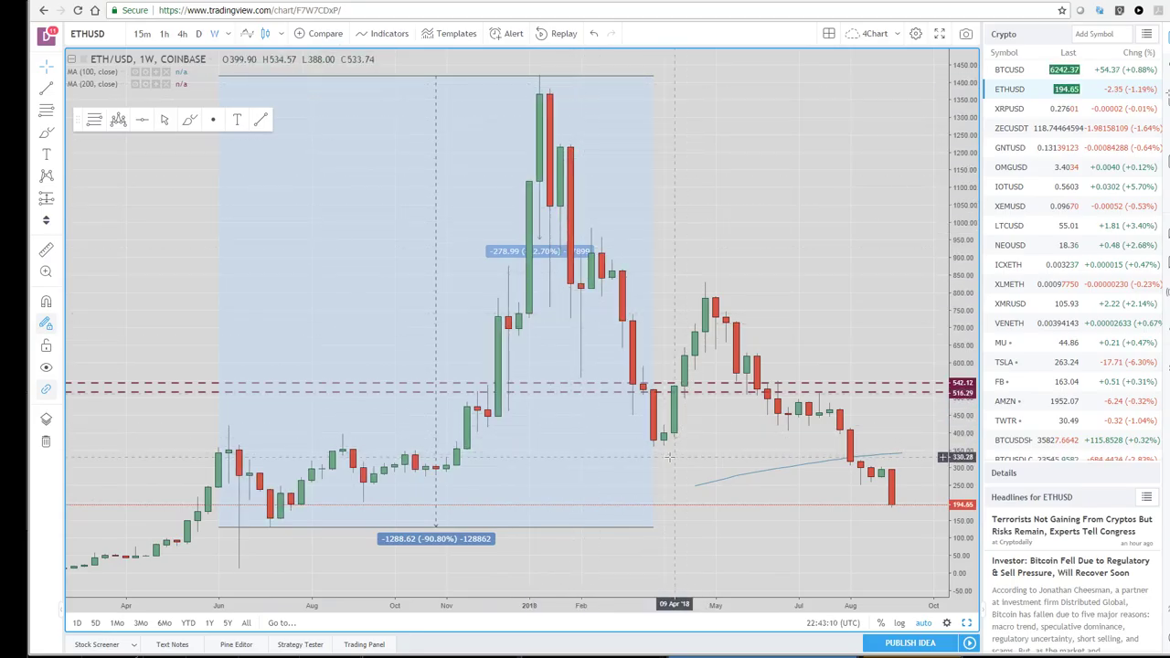
scroll(695, 518, "down", 2)
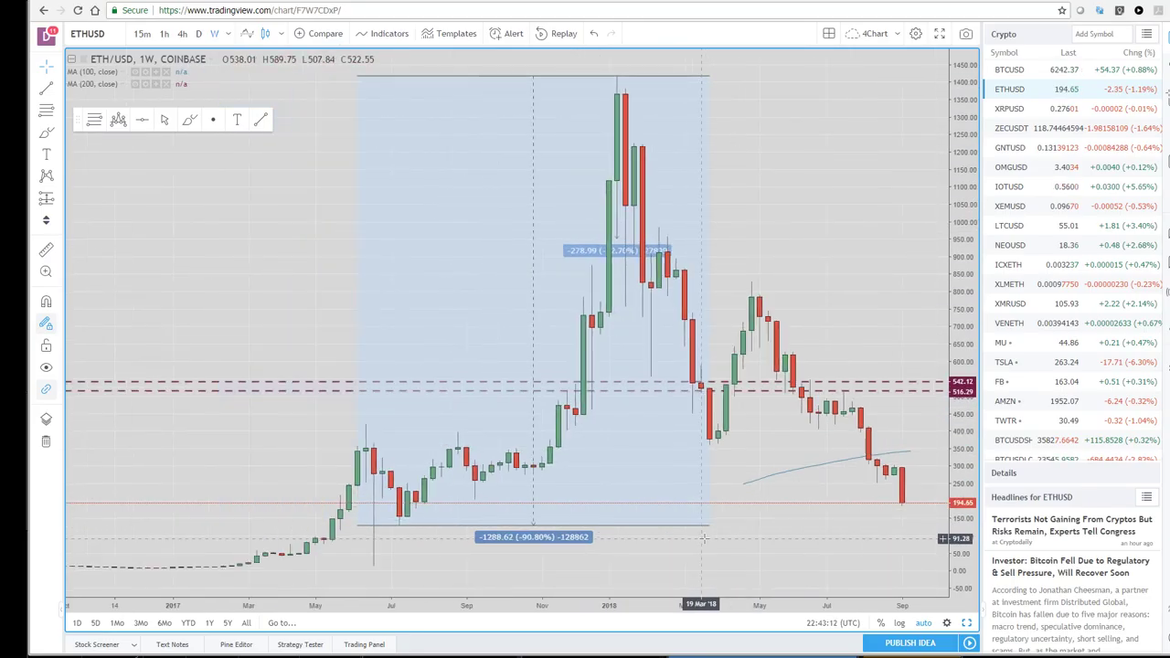
scroll(703, 539, "up", 3)
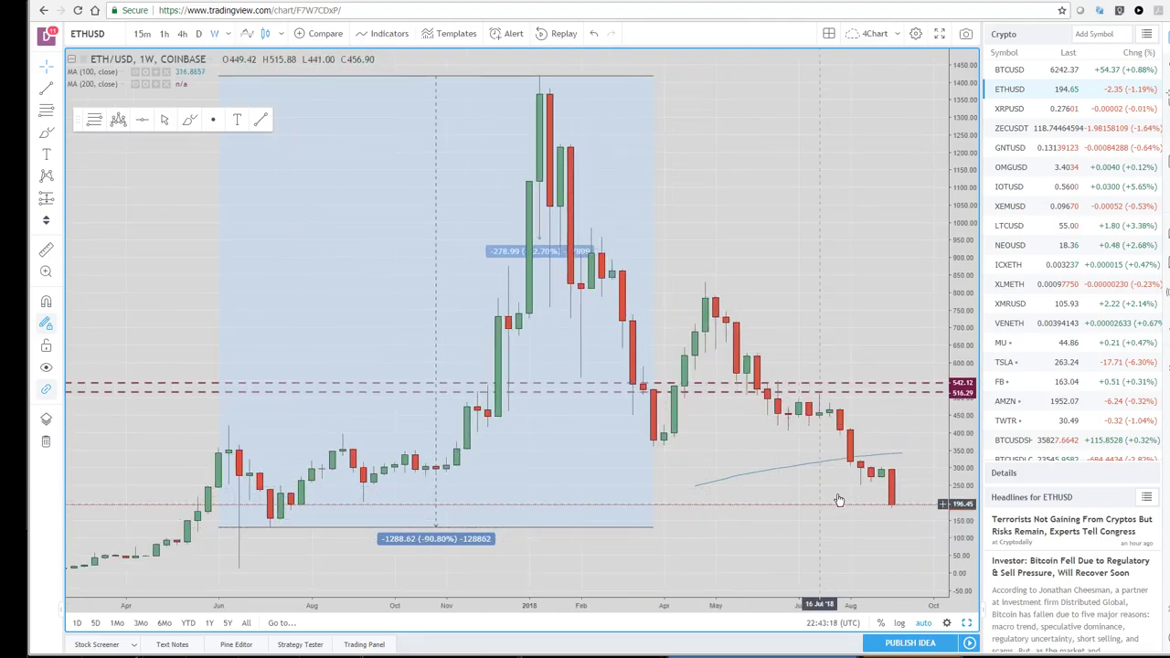
- Switch the chart to BTCUSD from the Crypto watchlist, replacing the weekly ETH/USD view
left_click(1014, 73)
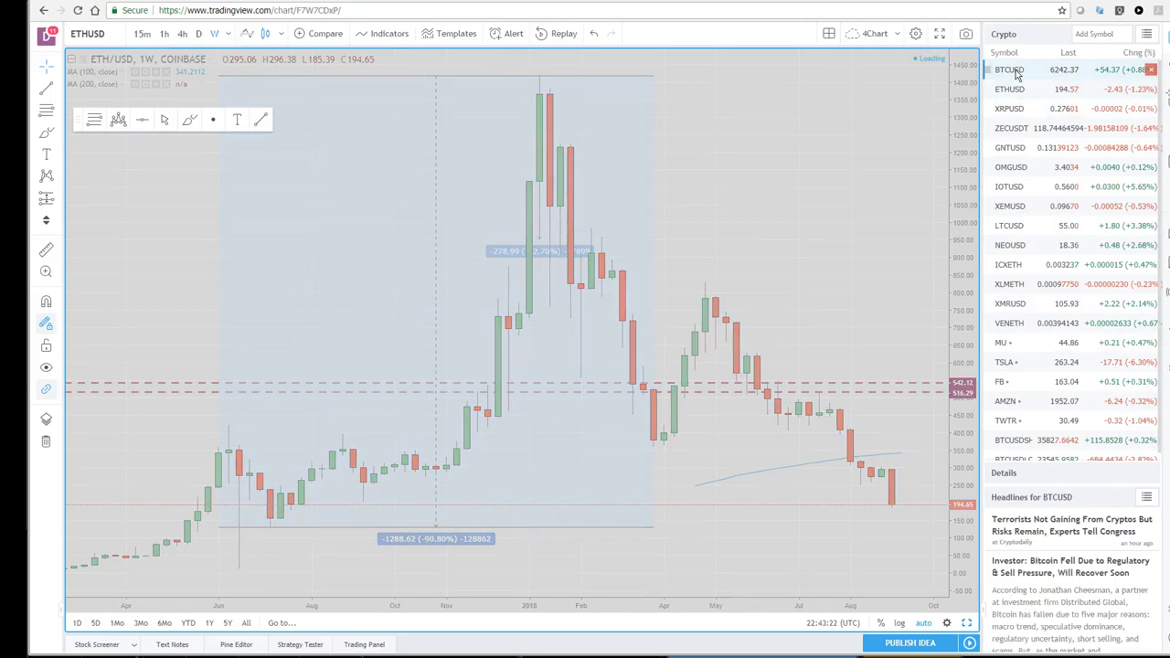